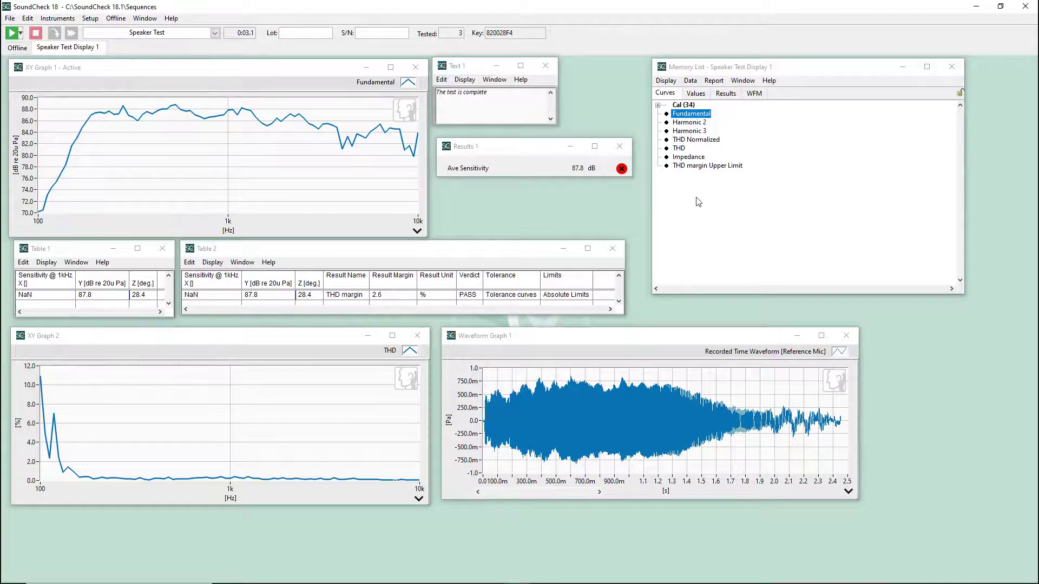
# - Try adding Harmonic 2/3 and a recorded waveform to the graphs, then undo the waveform
pyautogui.click(689, 122)
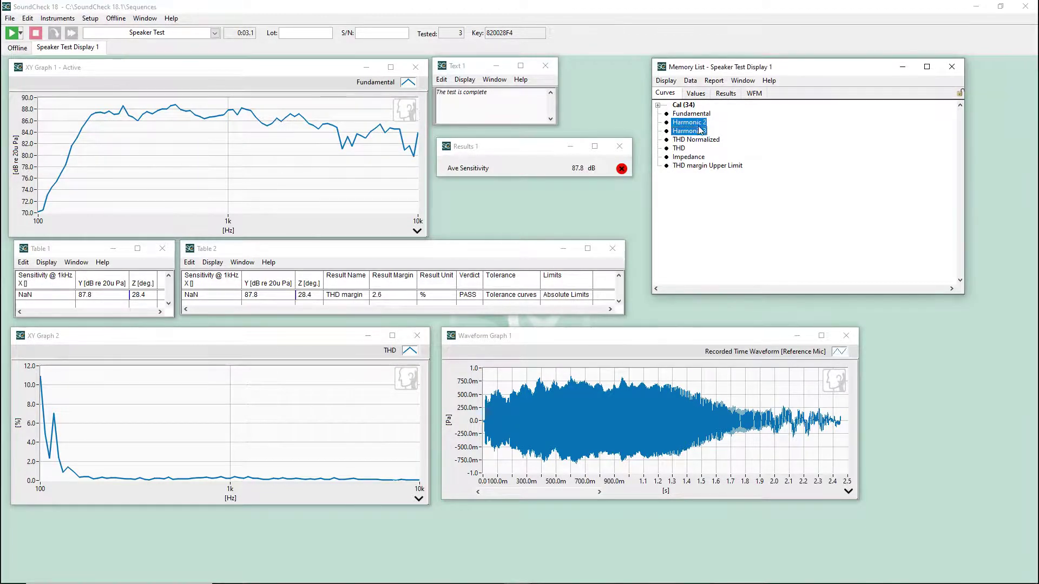
pyautogui.moveTo(700, 132); pyautogui.dragTo(359, 160)
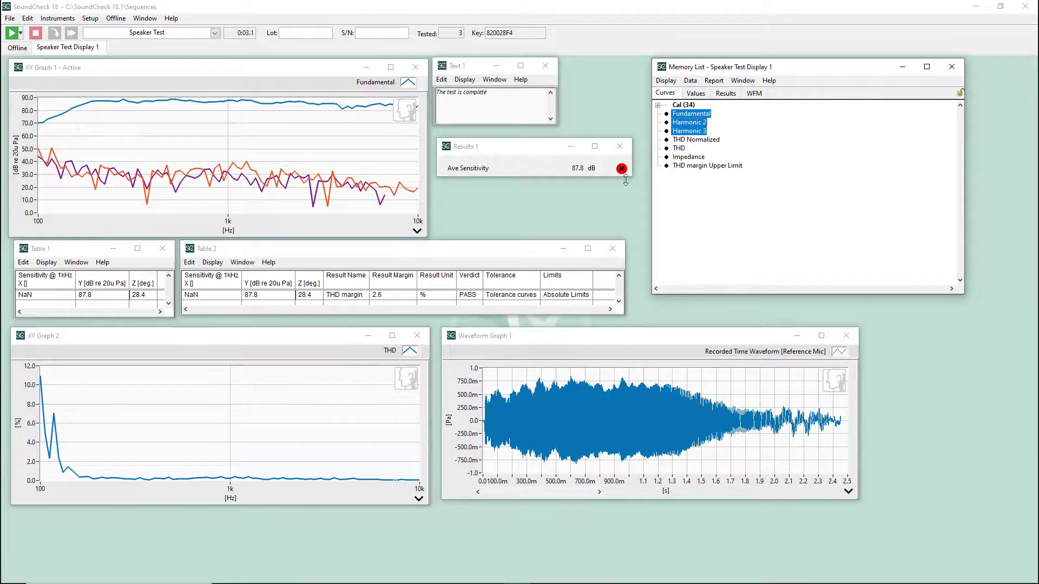
pyautogui.click(754, 92)
pyautogui.click(730, 114)
pyautogui.keyDown('shift'); pyautogui.click(737, 122); pyautogui.keyUp('shift')
pyautogui.moveTo(737, 122); pyautogui.dragTo(709, 398)
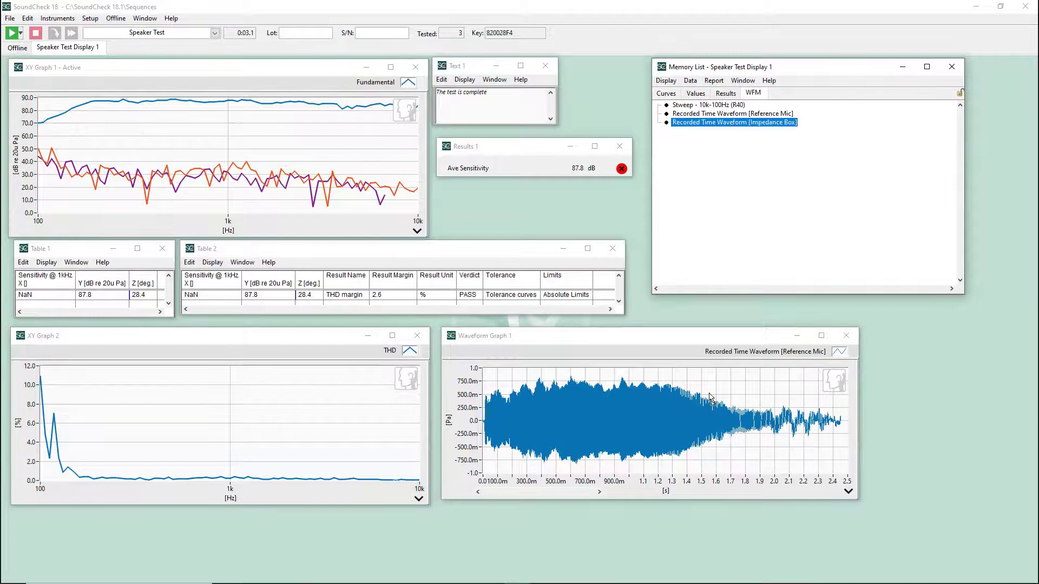
pyautogui.hotkey('ctrl', 'z')
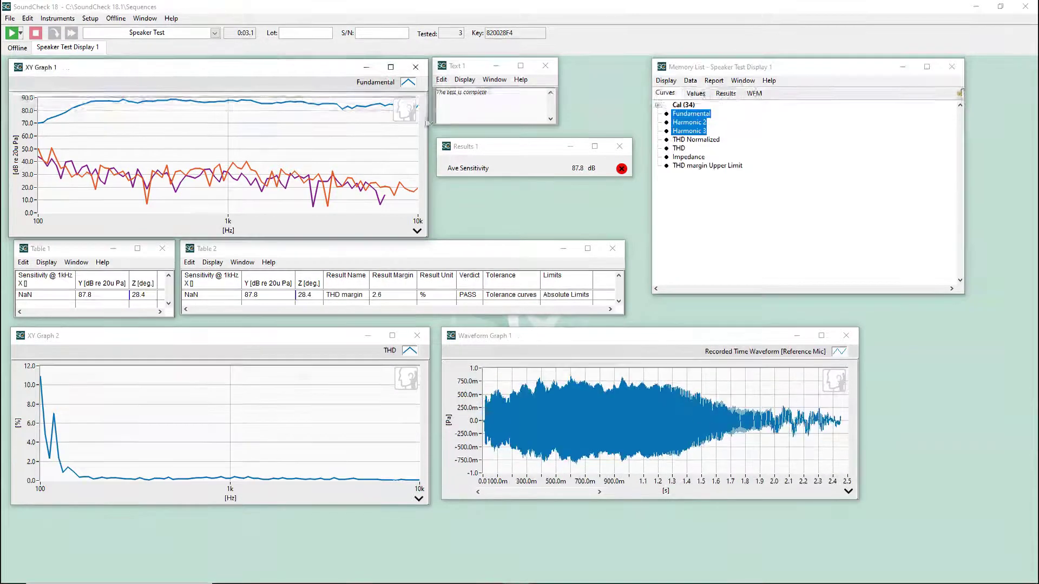
# - Remove the Harmonic 2 and Harmonic 3 curves from Graph 1 again
pyautogui.click(690, 121)
pyautogui.rightClick(694, 131)
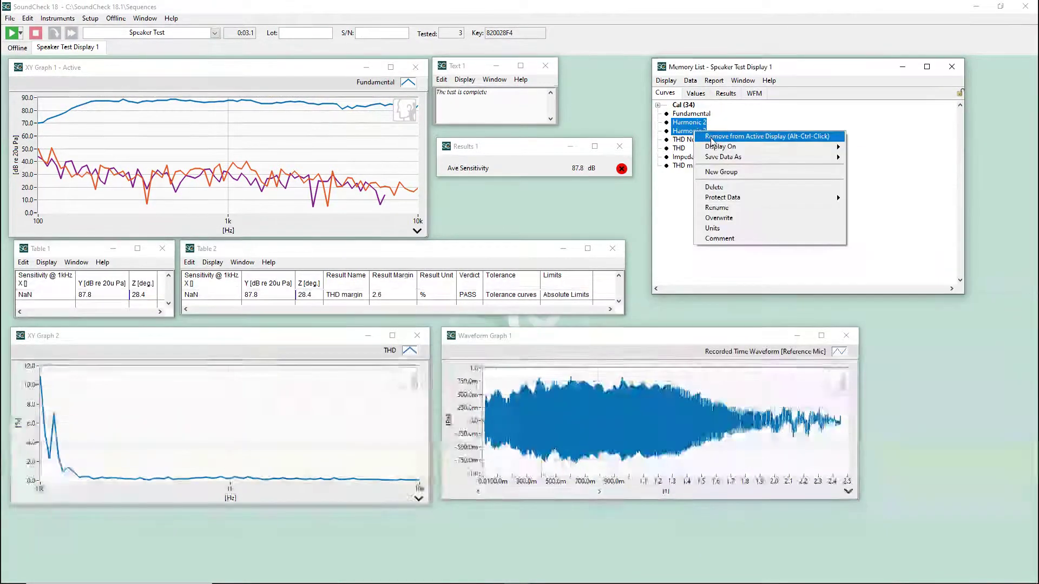
pyautogui.click(712, 138)
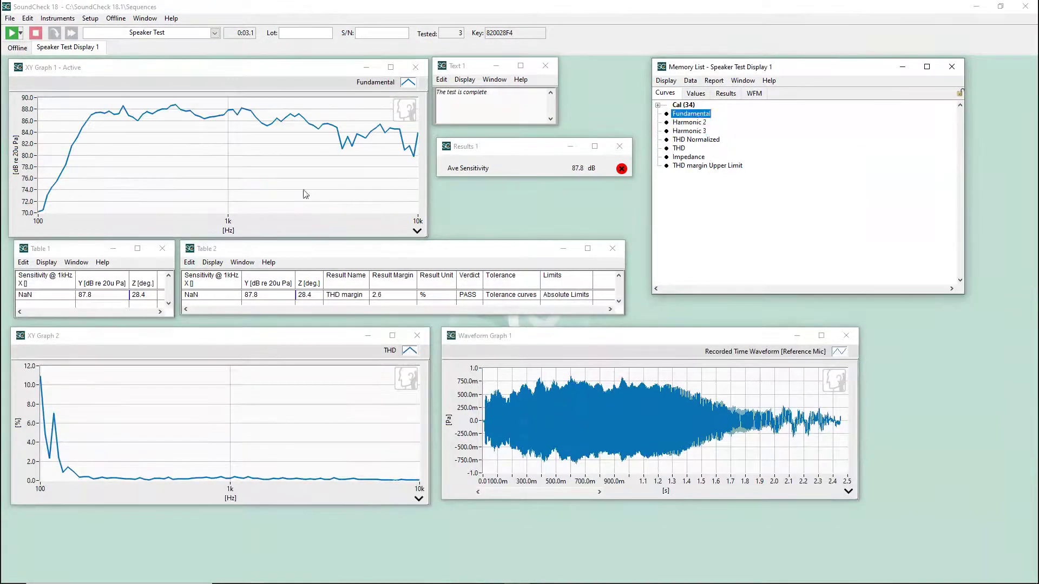
# - Show the Display preferences with the default graph palette colours
pyautogui.click(30, 20)
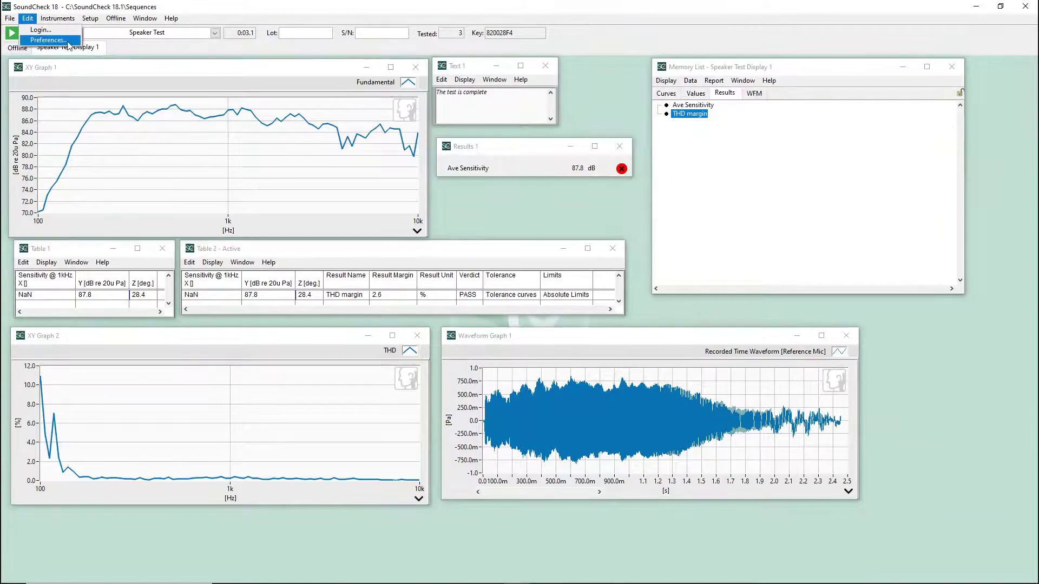
pyautogui.click(50, 40)
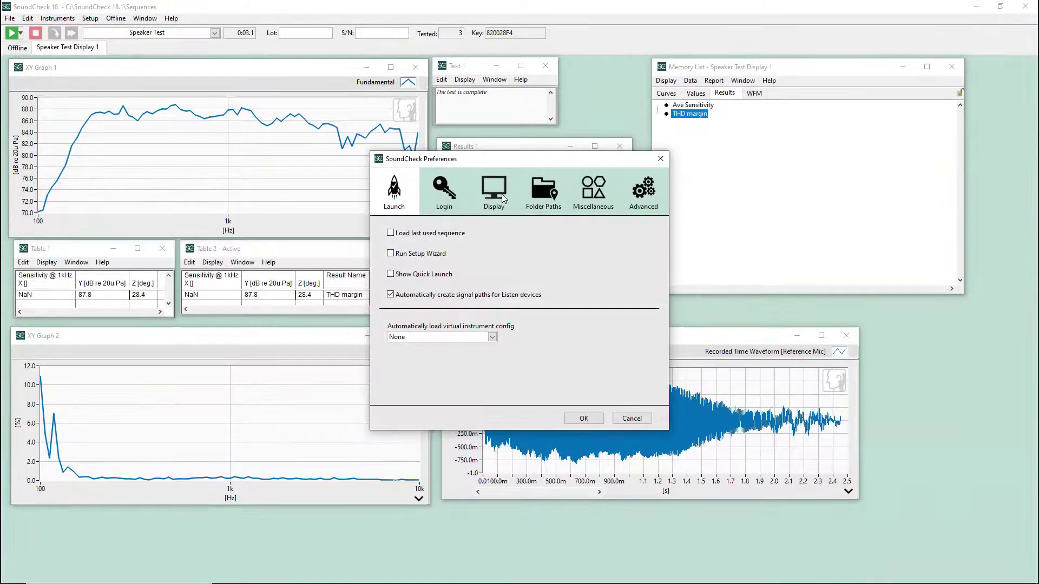
pyautogui.click(503, 199)
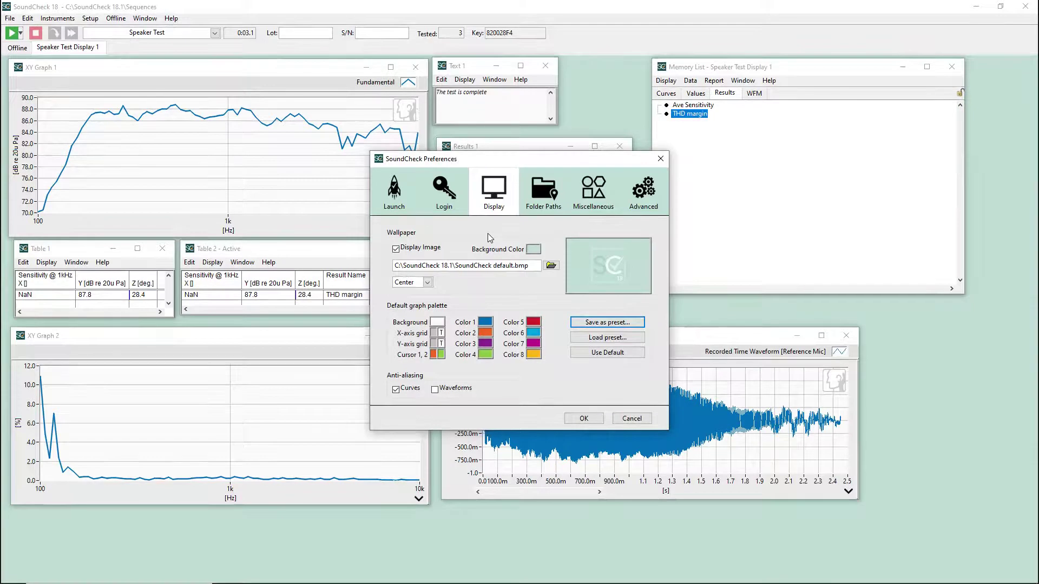
# - Set the palette background to black and curve colours 1-3 to red, yellow and green
pyautogui.click(438, 323)
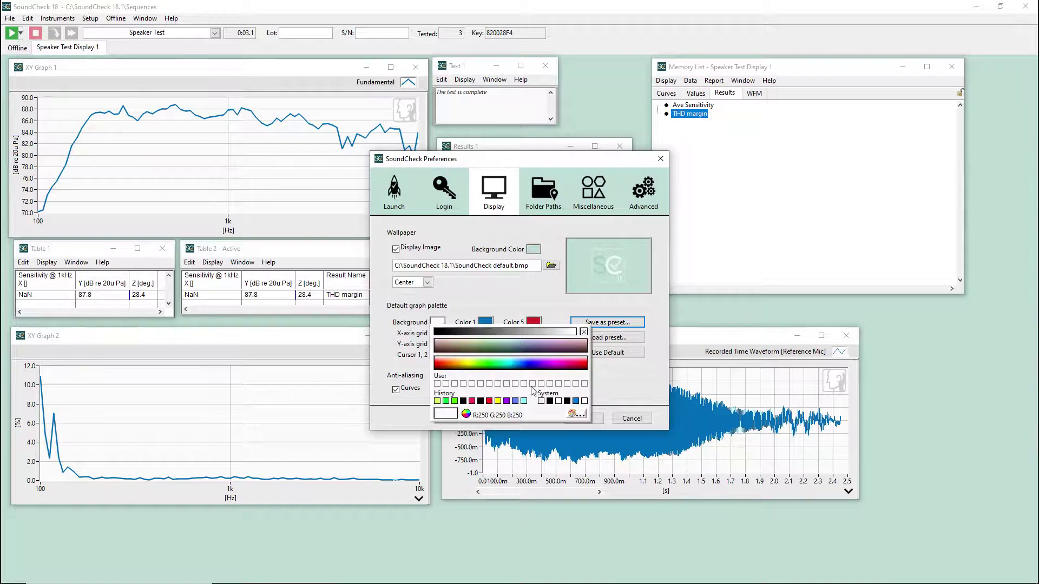
pyautogui.click(552, 408)
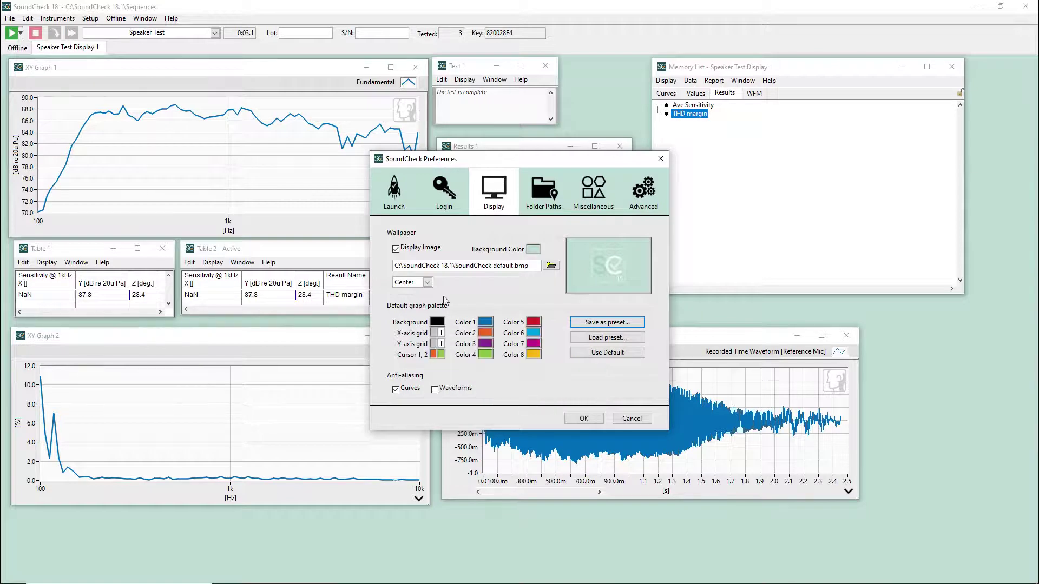
pyautogui.click(485, 324)
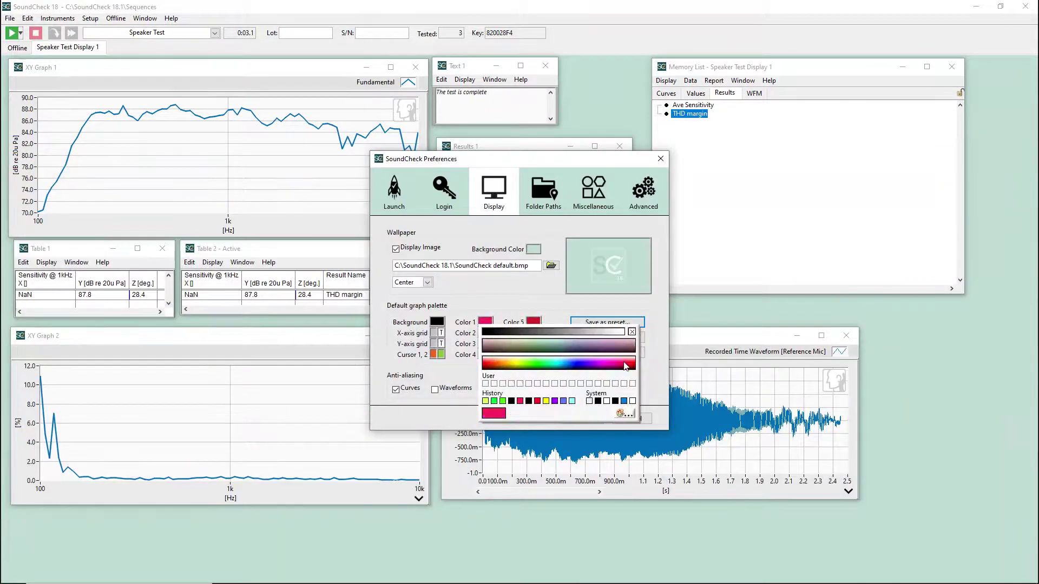
pyautogui.click(586, 354)
pyautogui.click(485, 333)
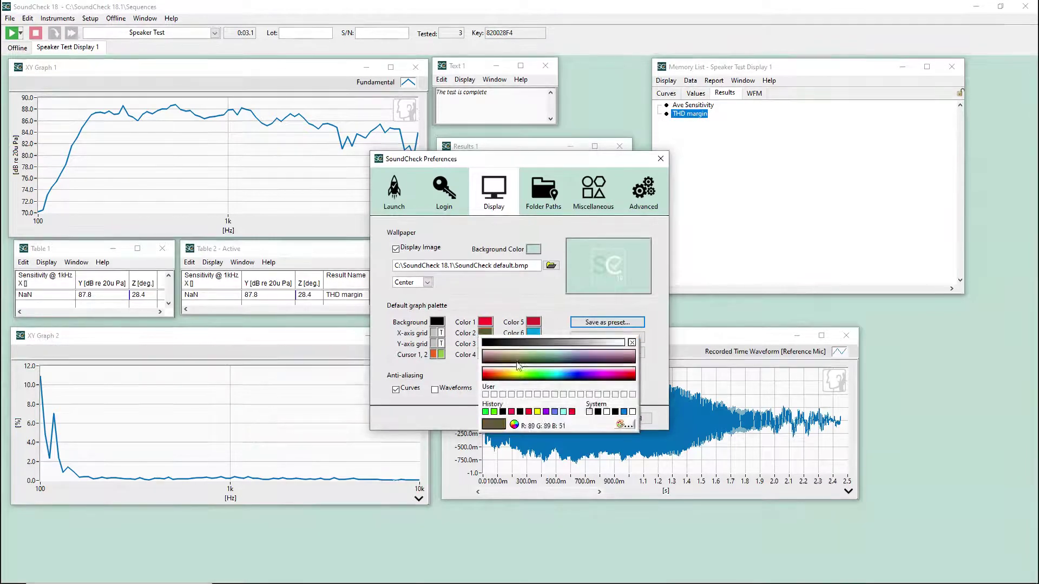
pyautogui.click(519, 377)
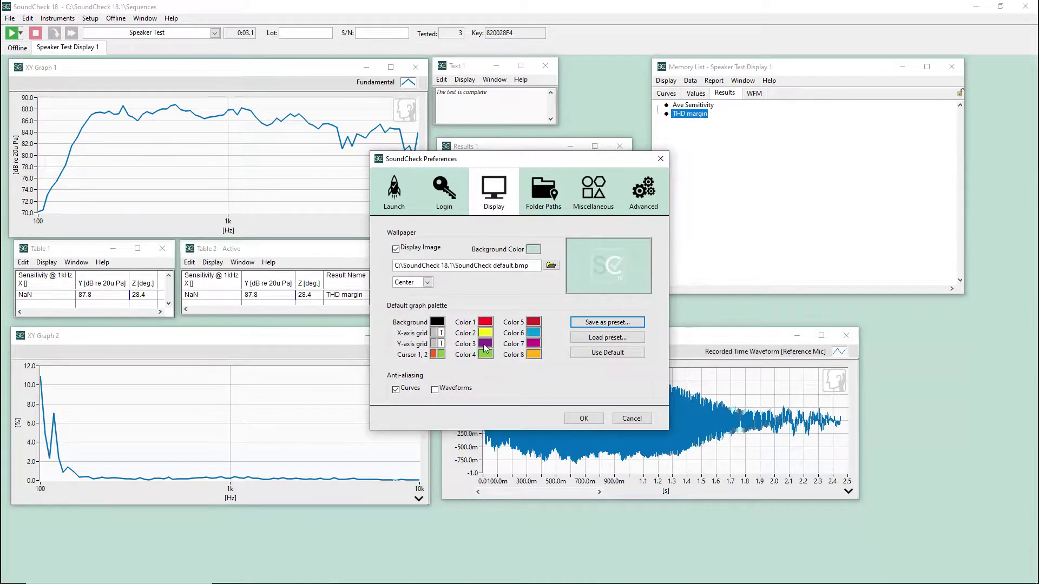
pyautogui.click(488, 347)
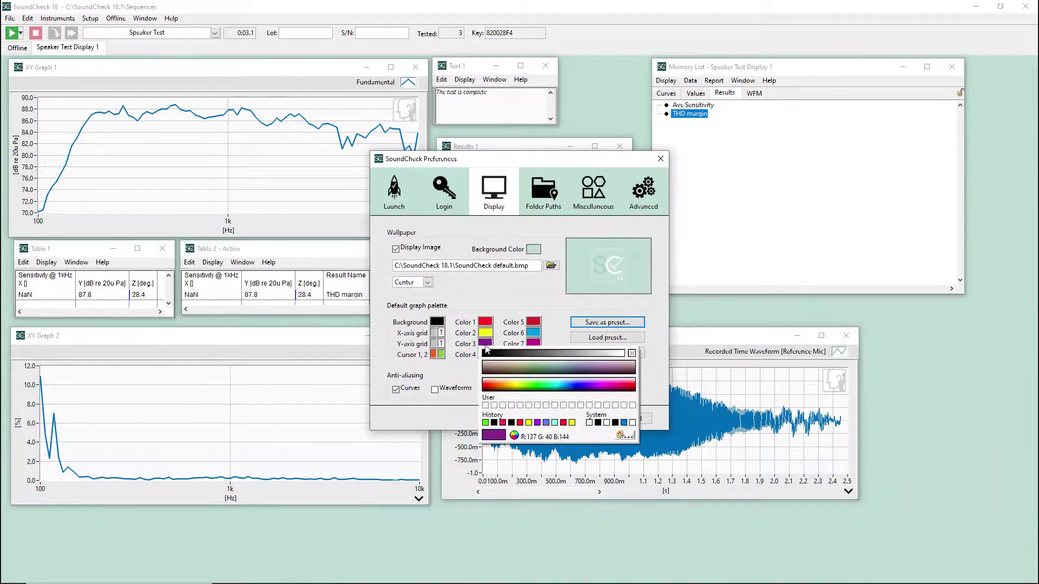
pyautogui.click(538, 388)
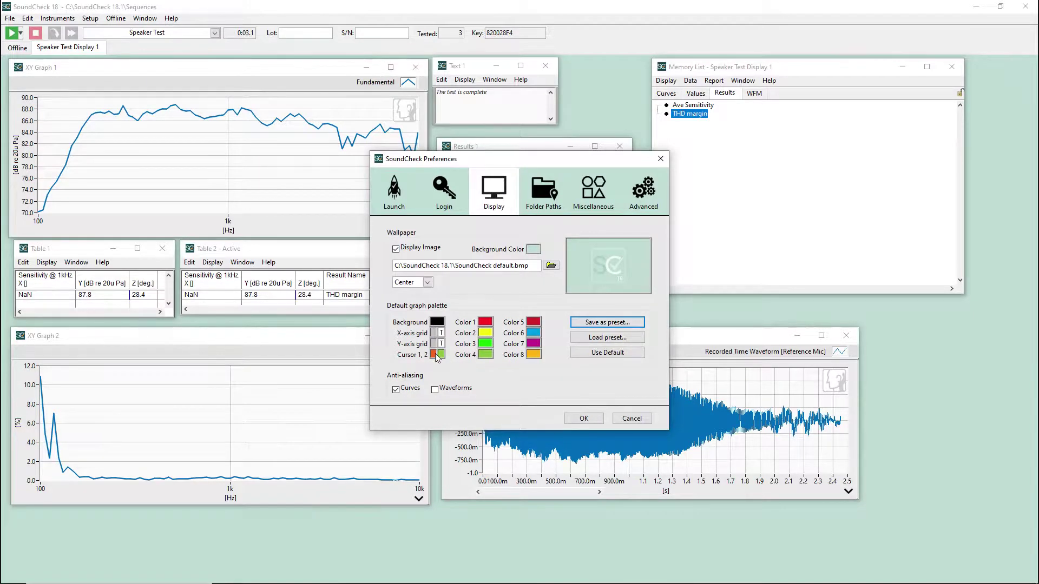
# - Make both the X-axis and Y-axis grid colours dark blue
pyautogui.click(436, 333)
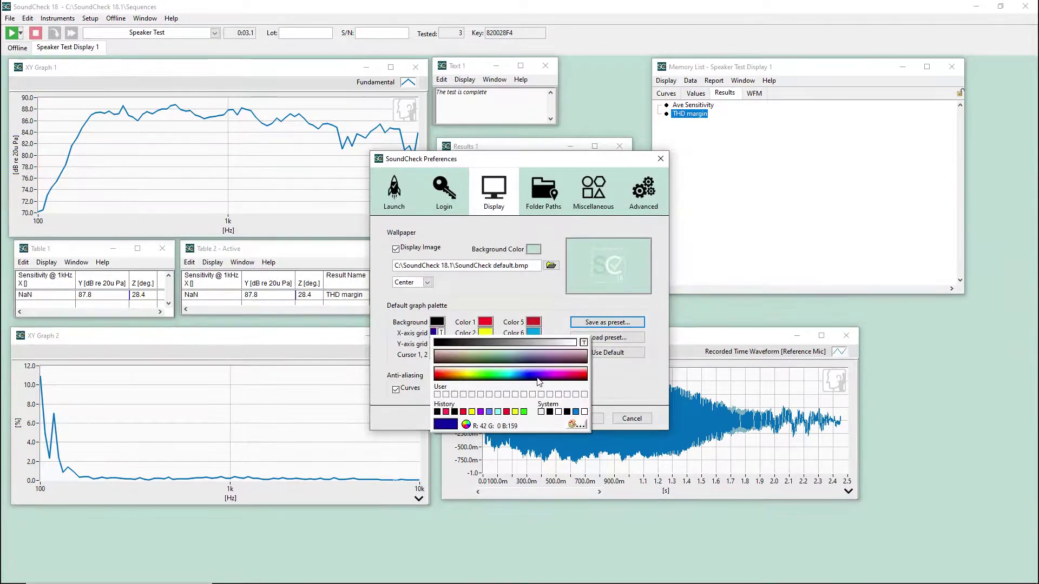
pyautogui.click(537, 381)
pyautogui.click(436, 344)
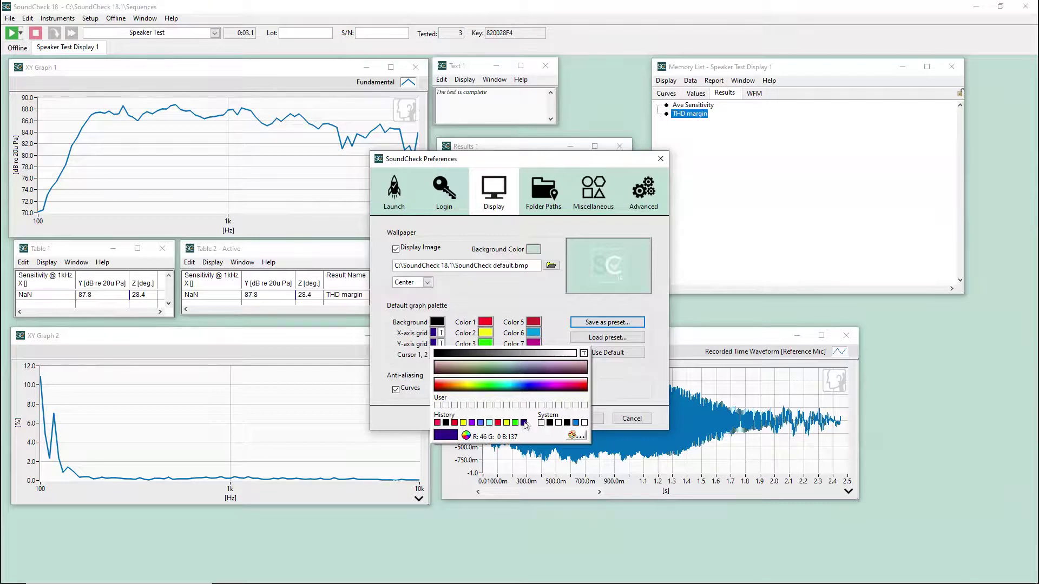
pyautogui.click(524, 422)
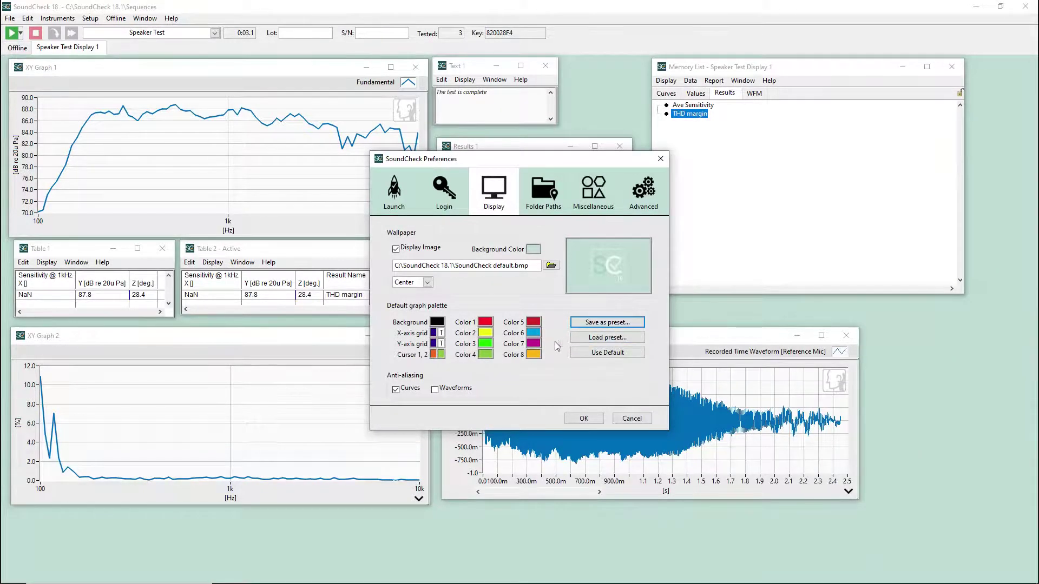
# - Save the customised palette as the preset file custom.palette in User Settings
pyautogui.click(589, 323)
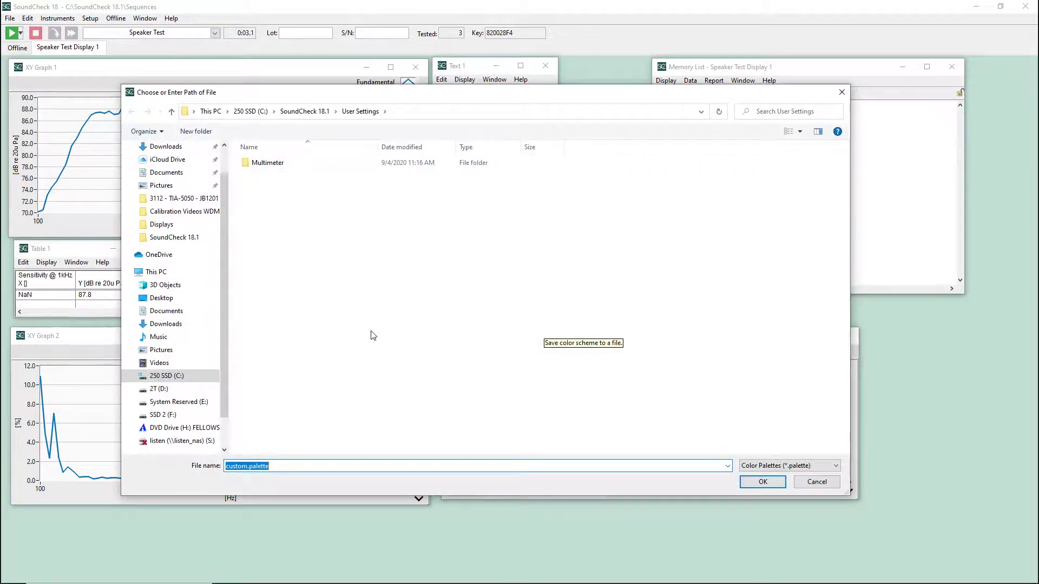
pyautogui.write('MarksC')
pyautogui.write('olors')
pyautogui.press('Return')
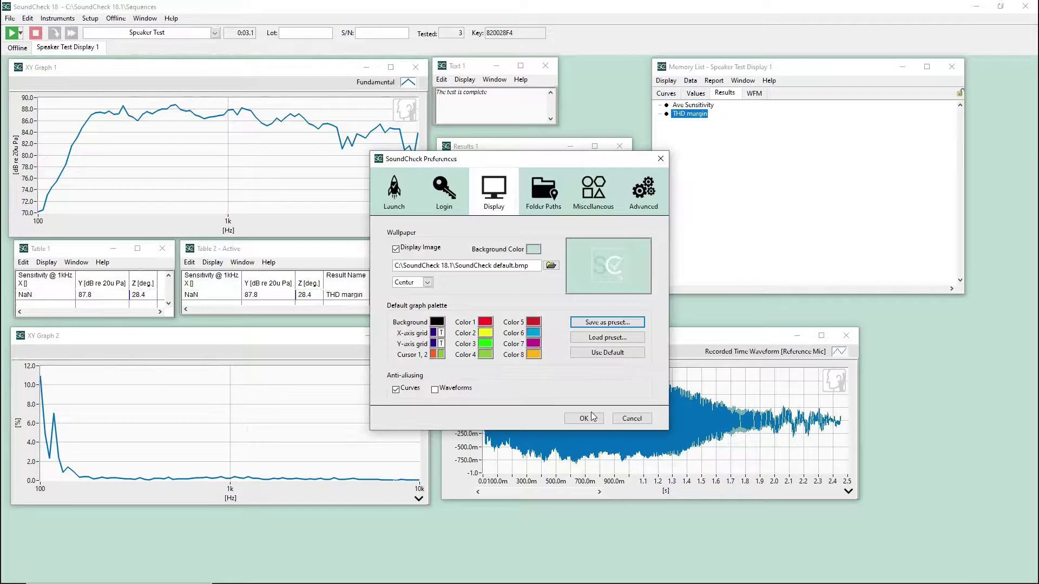
# - Apply the preferences and plot Fundamental, Harmonic 2 and Harmonic 3 in a new graph
pyautogui.click(584, 418)
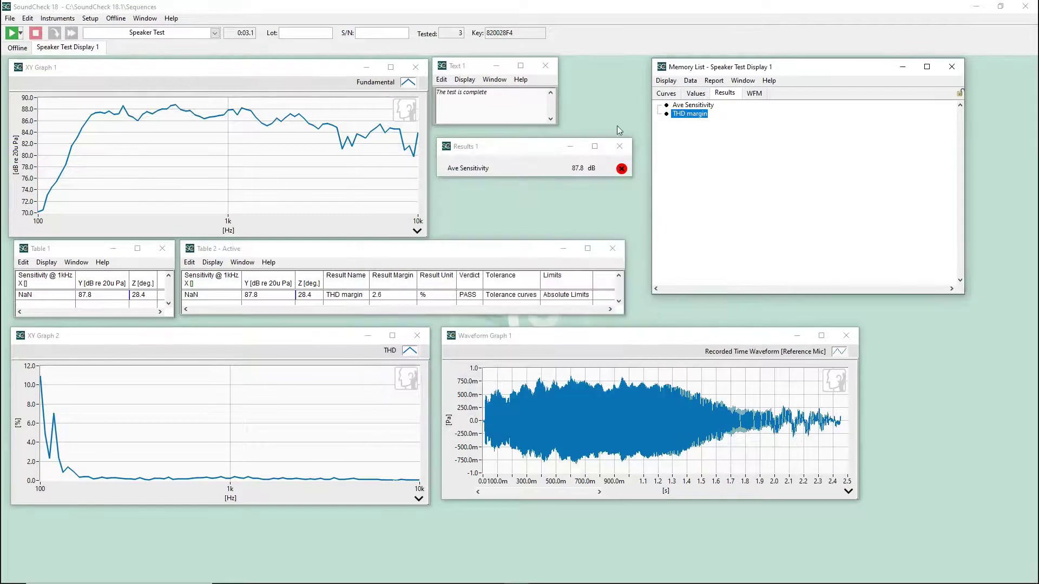
pyautogui.click(666, 93)
pyautogui.doubleClick(689, 116)
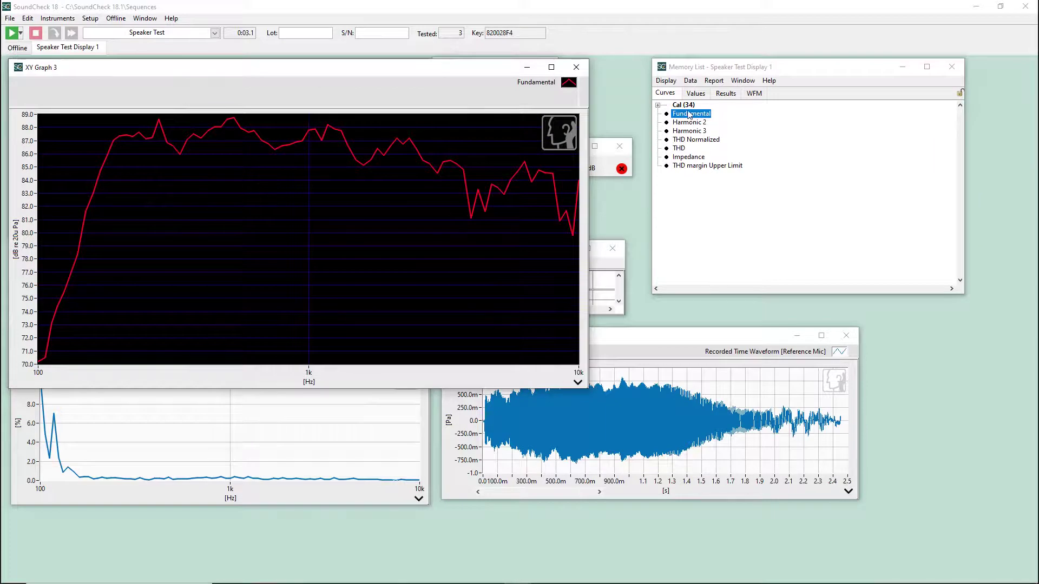
pyautogui.moveTo(689, 122); pyautogui.dragTo(409, 227)
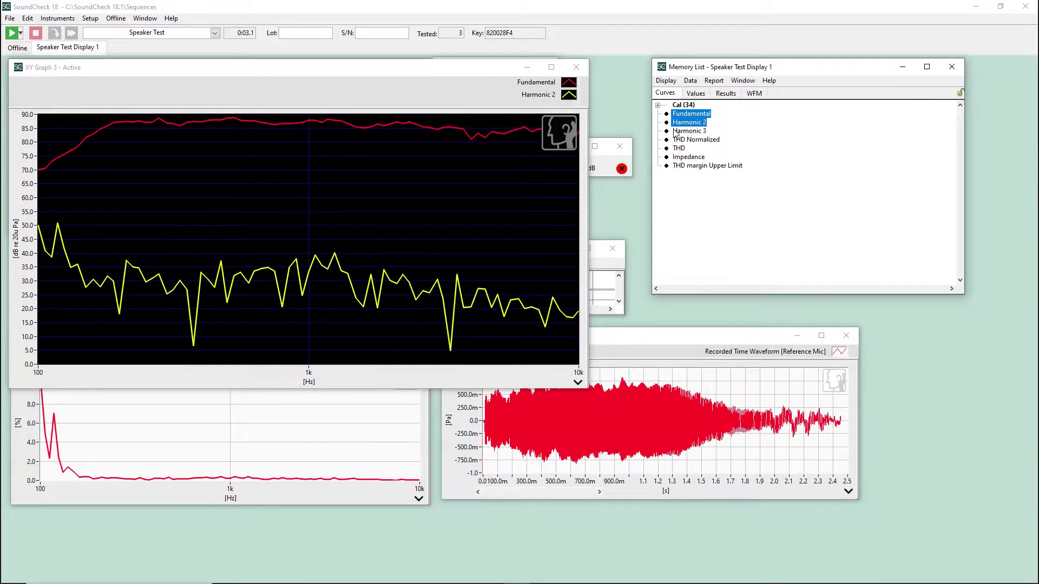
pyautogui.moveTo(485, 195); pyautogui.dragTo(420, 181)
# - Rearrange the windows and bring XY Graph 1 to the front
pyautogui.moveTo(347, 70)
pyautogui.mouseDown()
pyautogui.moveTo(647, 75)
pyautogui.moveTo(439, 80)
pyautogui.mouseUp()
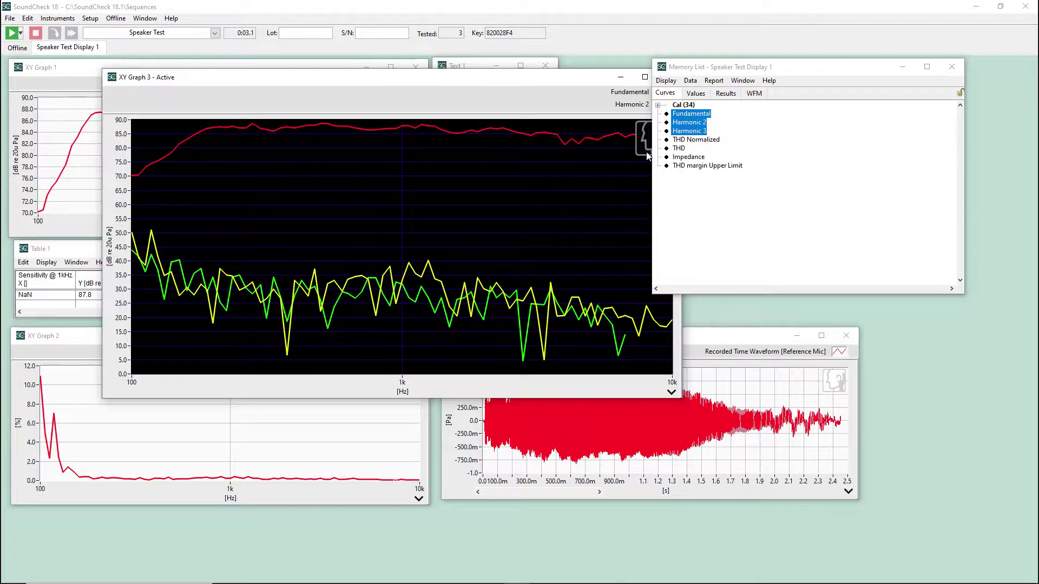
pyautogui.moveTo(815, 61); pyautogui.dragTo(867, 55)
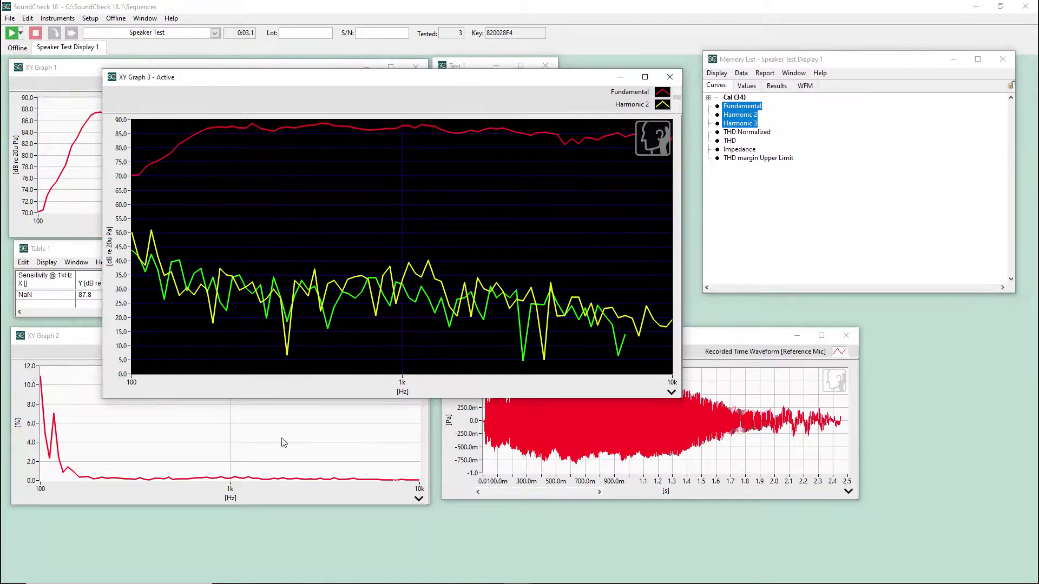
pyautogui.click(81, 166)
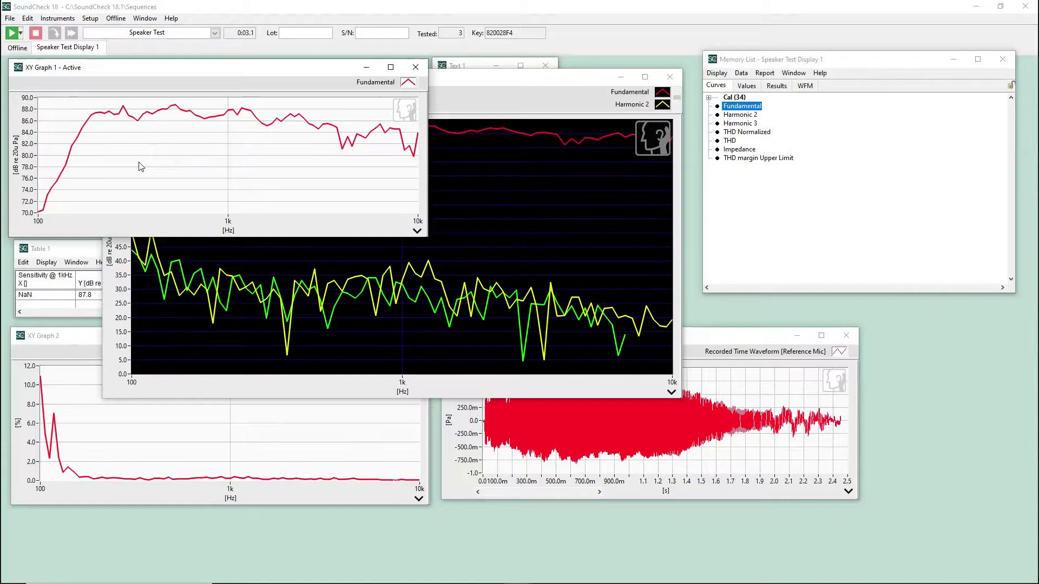
# - Reset XY Graph 1's graph and curve colours to the black palette with red Fundamental
pyautogui.rightClick(139, 166)
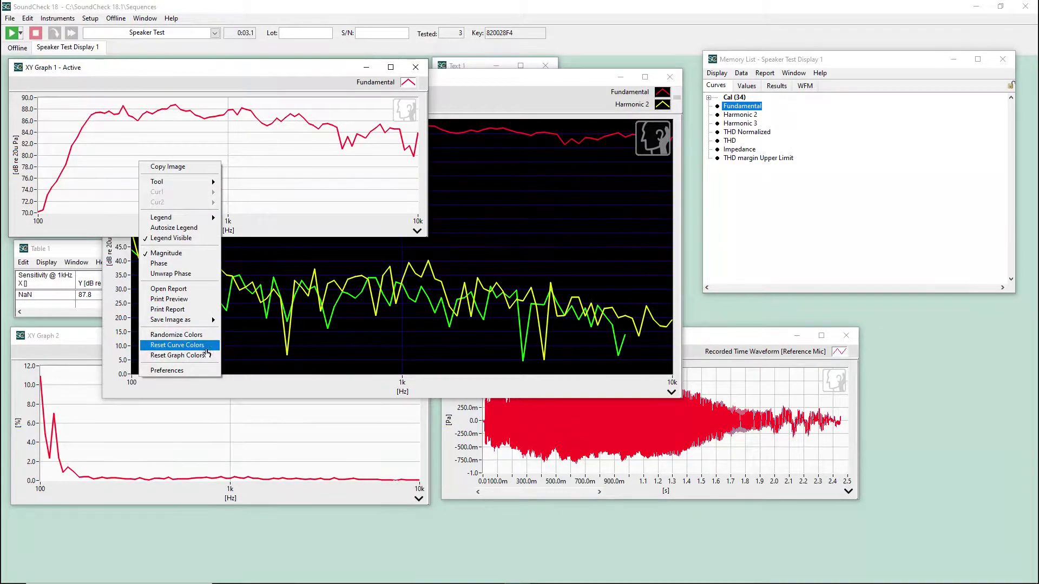
pyautogui.click(203, 357)
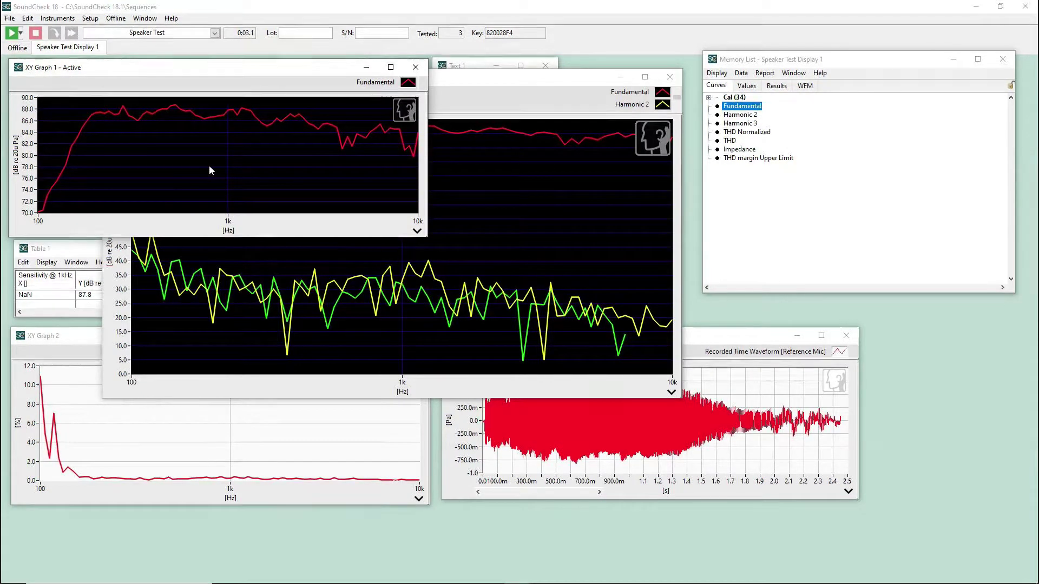
pyautogui.rightClick(208, 140)
pyautogui.rightClick(212, 139)
pyautogui.click(254, 323)
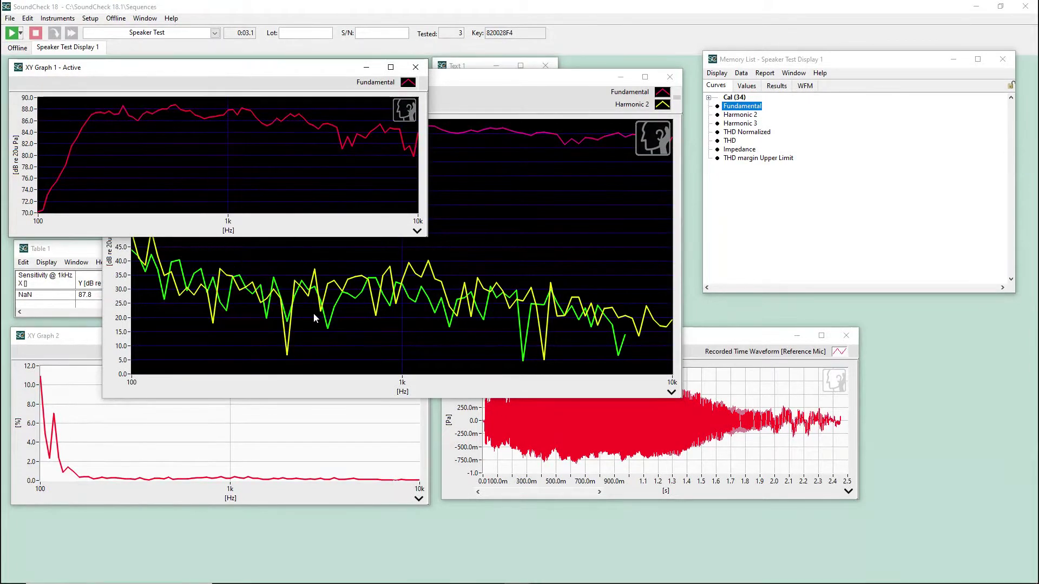